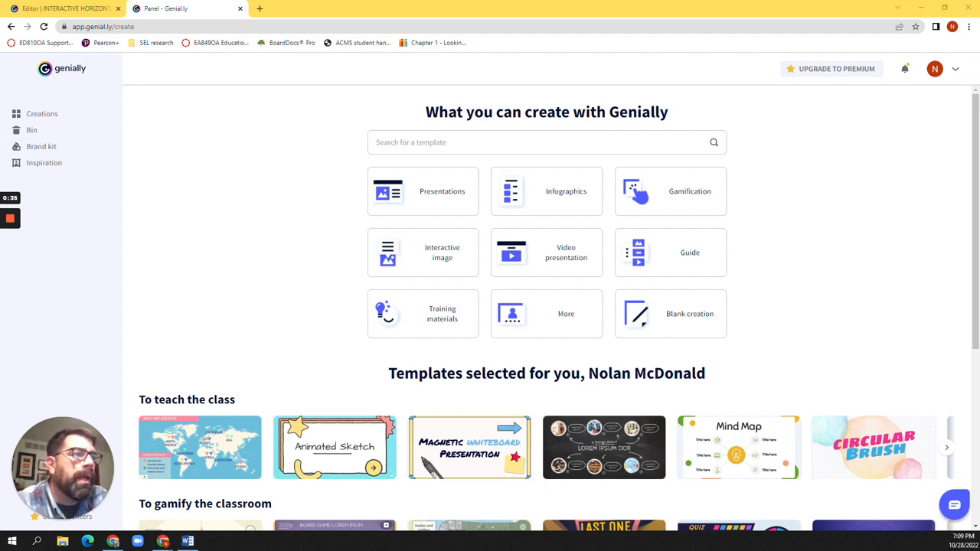
- Browse the Infographics templates, and return to the open Interactive Horizontal Map creation in editing mode
{"action": "left_click", "coordinate": [533, 199]}
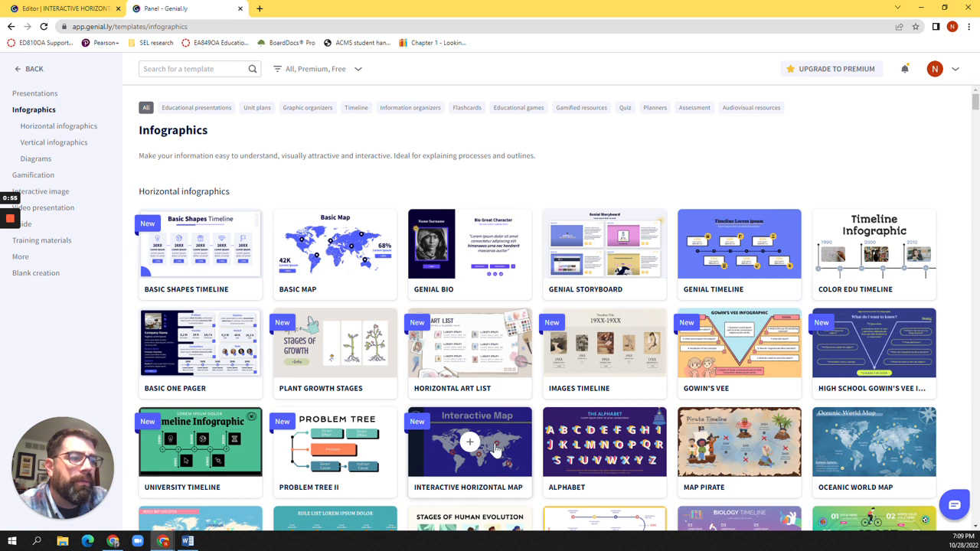
{"action": "left_click", "coordinate": [54, 8]}
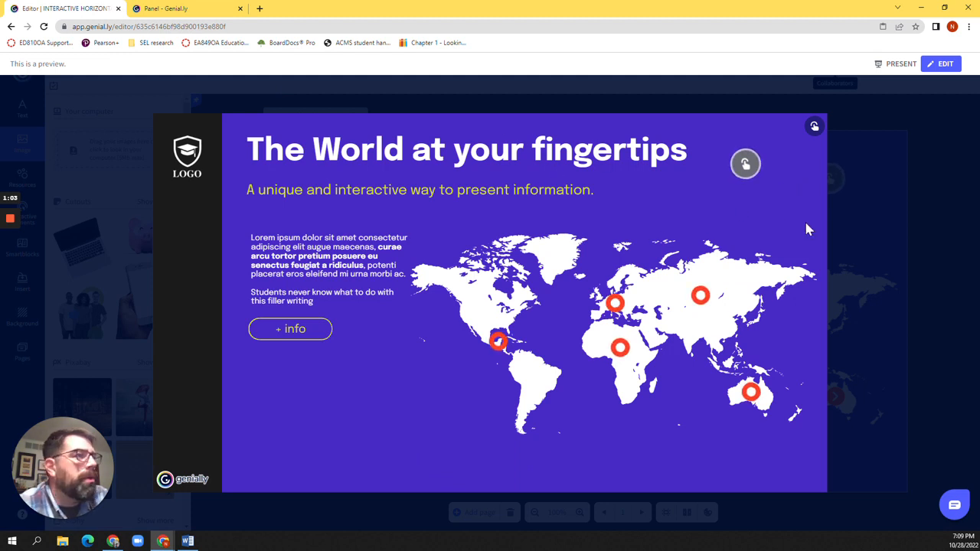
{"action": "left_click", "coordinate": [941, 64]}
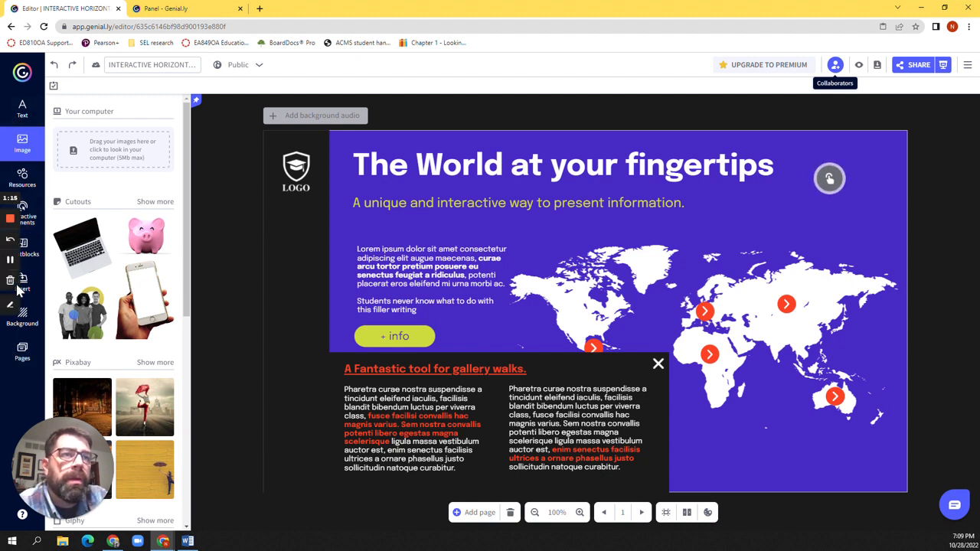
- Place the laptop cutout image over the page's upper-left corner and delete it
{"action": "left_click", "coordinate": [26, 121]}
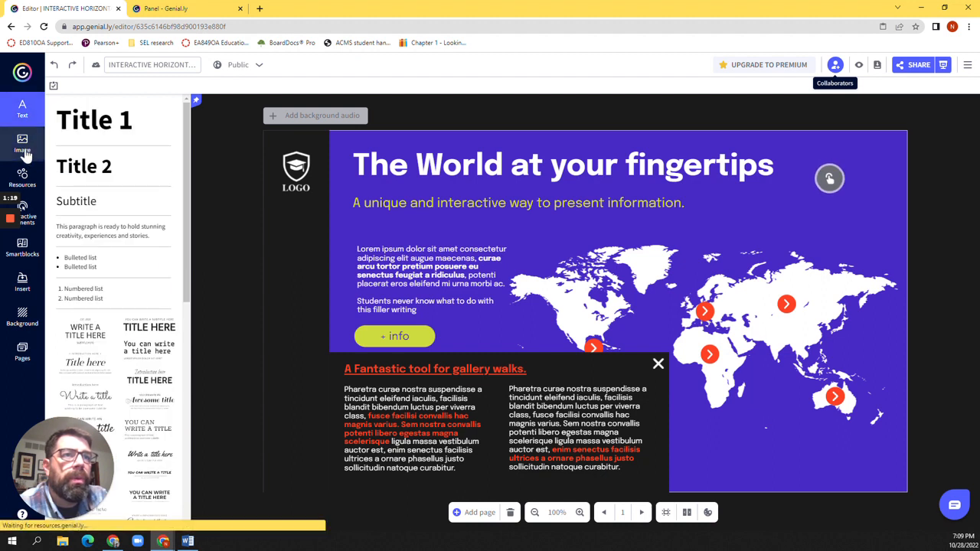
{"action": "left_click", "coordinate": [24, 145]}
{"action": "left_click_drag", "start_coordinate": [87, 253], "coordinate": [297, 167]}
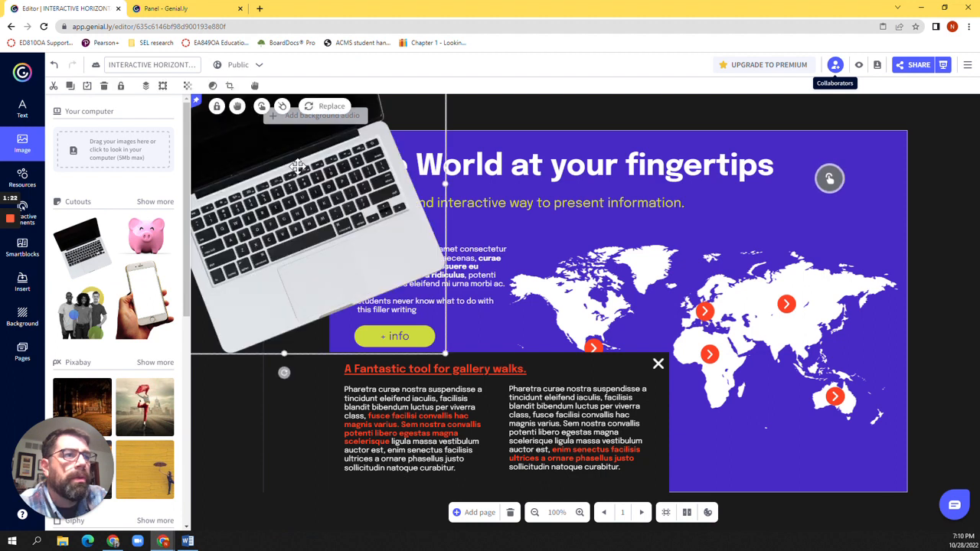
{"action": "key", "text": "Delete"}
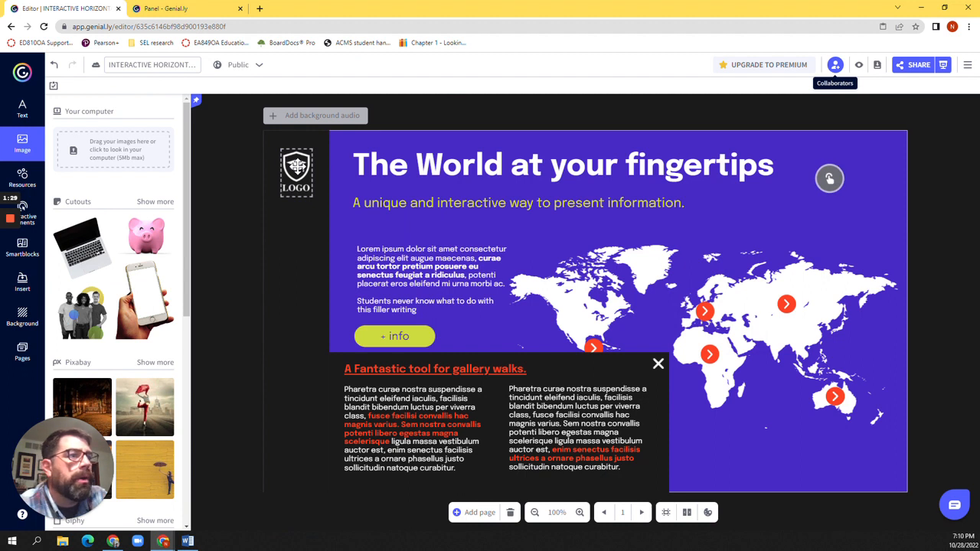
- Replace the LOGO image with the Giphy GIF of the surprised man in a suit
{"action": "left_click", "coordinate": [301, 174]}
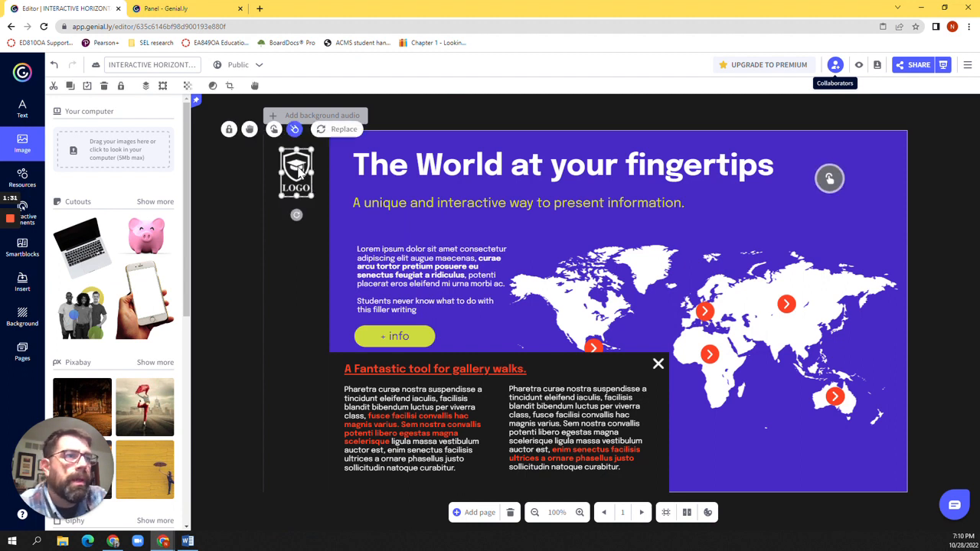
{"action": "left_click", "coordinate": [342, 131]}
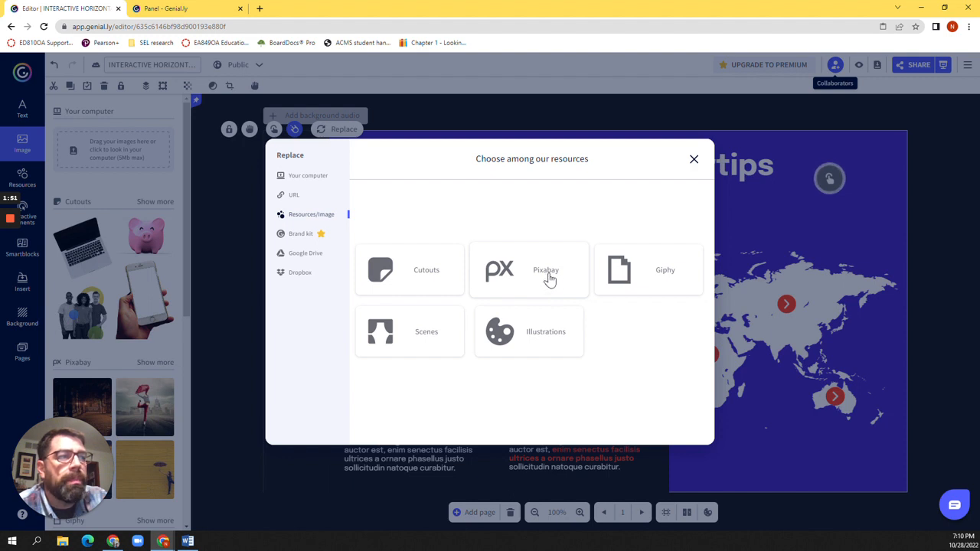
{"action": "left_click", "coordinate": [635, 290]}
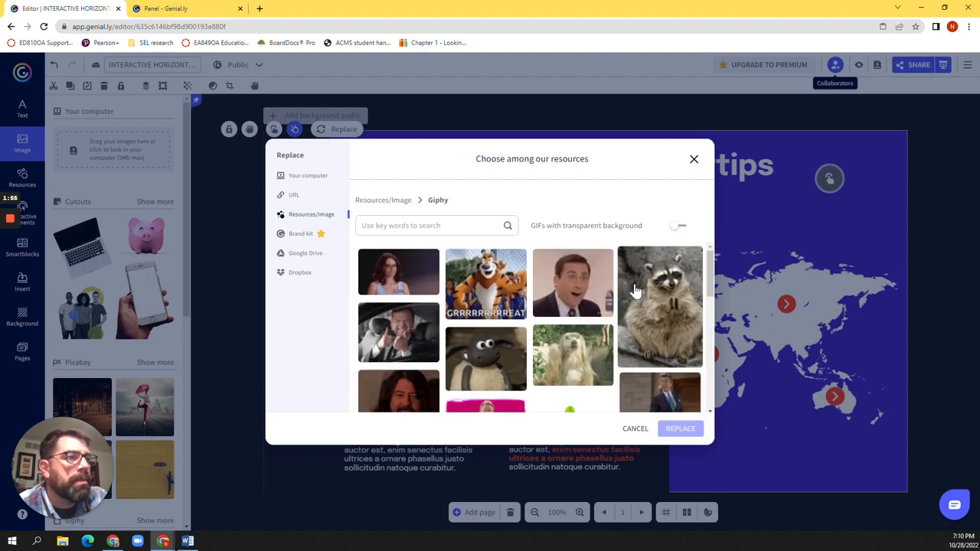
{"action": "left_click", "coordinate": [582, 290]}
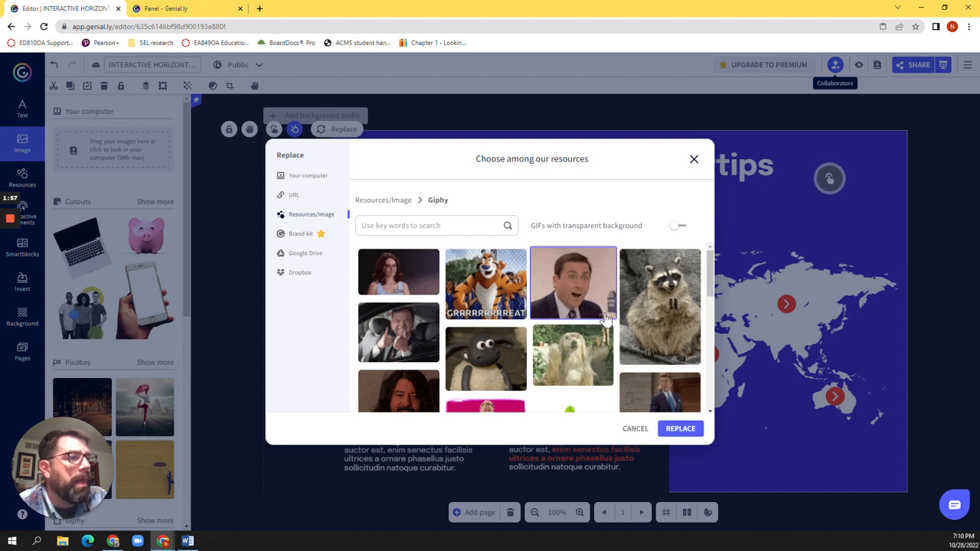
{"action": "left_click", "coordinate": [681, 431]}
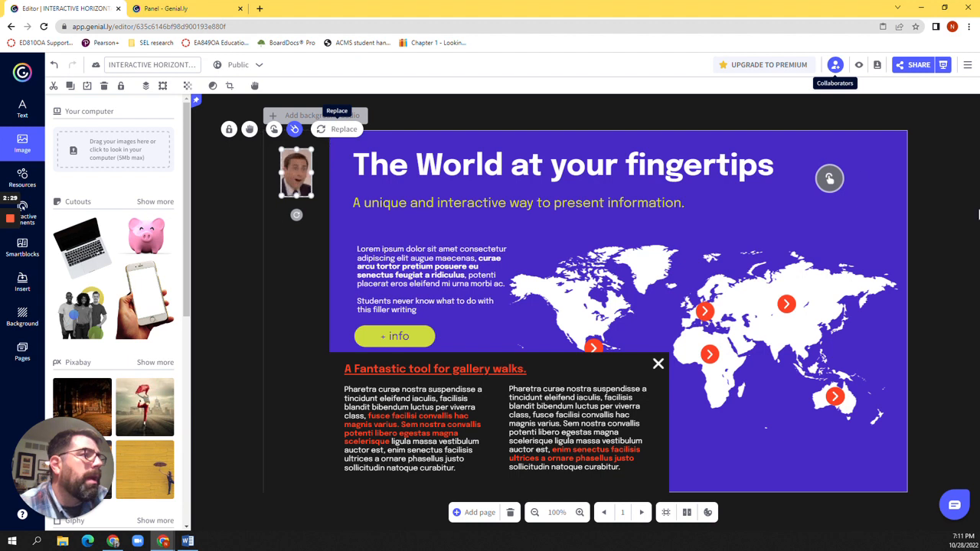
- Check the tooltip text of the round touch button beside the title and save it as is
{"action": "left_click", "coordinate": [828, 176]}
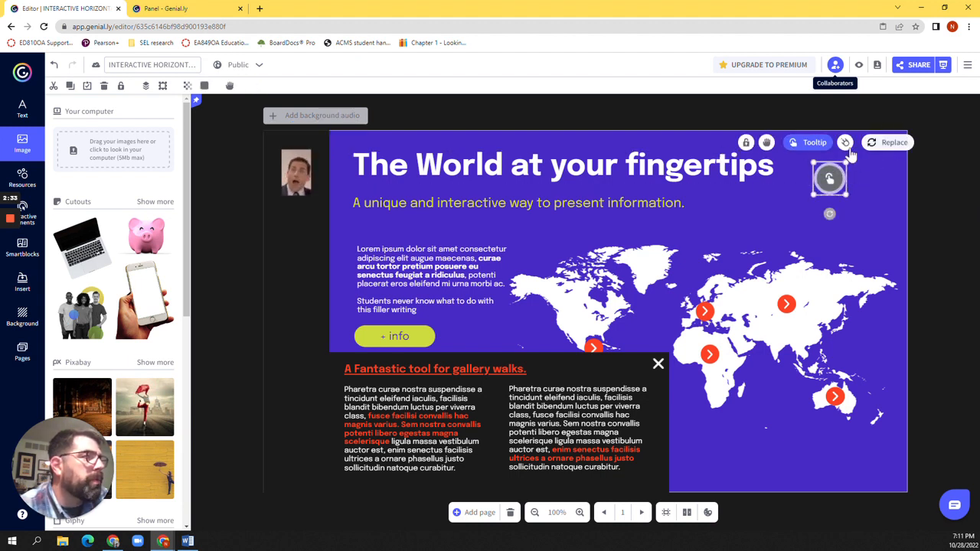
{"action": "left_click", "coordinate": [815, 144]}
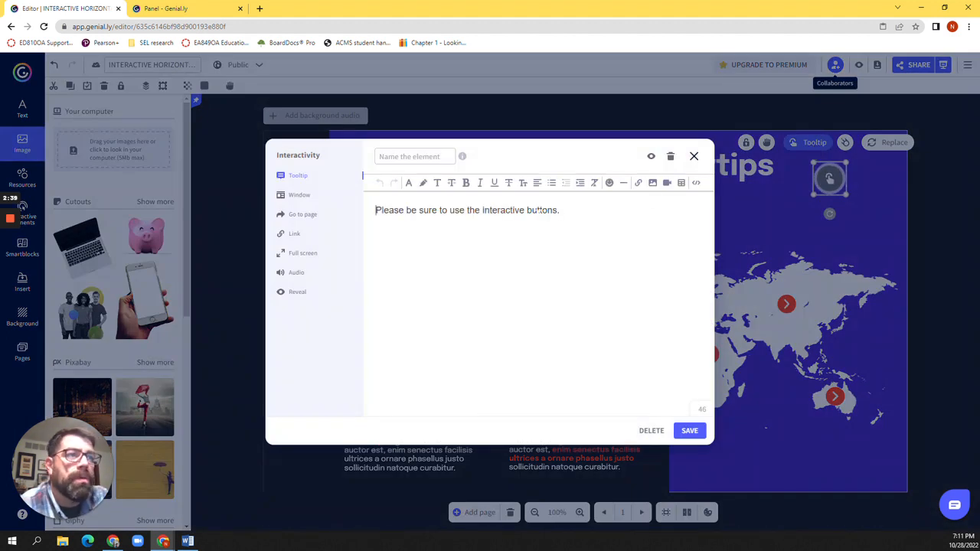
{"action": "left_click", "coordinate": [690, 431]}
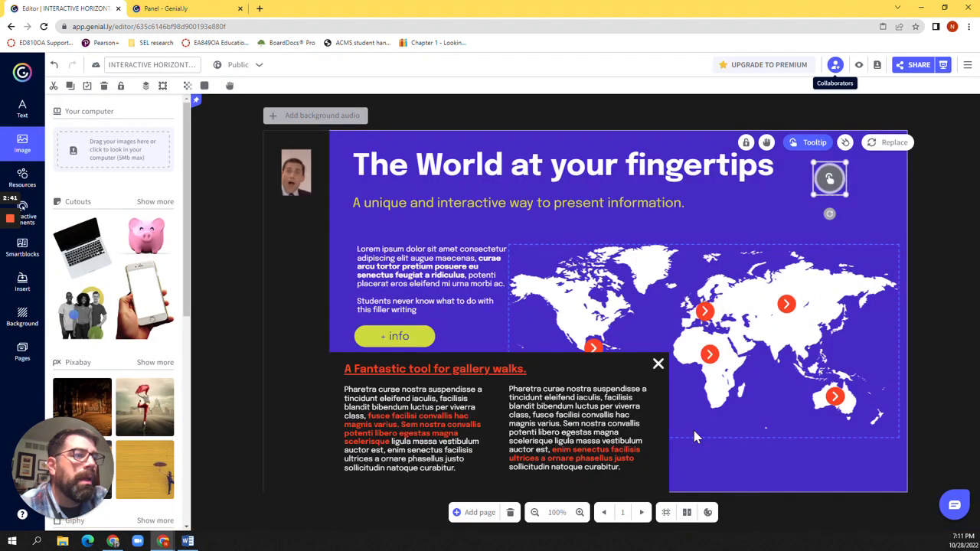
- Add a round menu button just below the end of the title, and review the interaction types available for it
{"action": "left_click", "coordinate": [27, 217]}
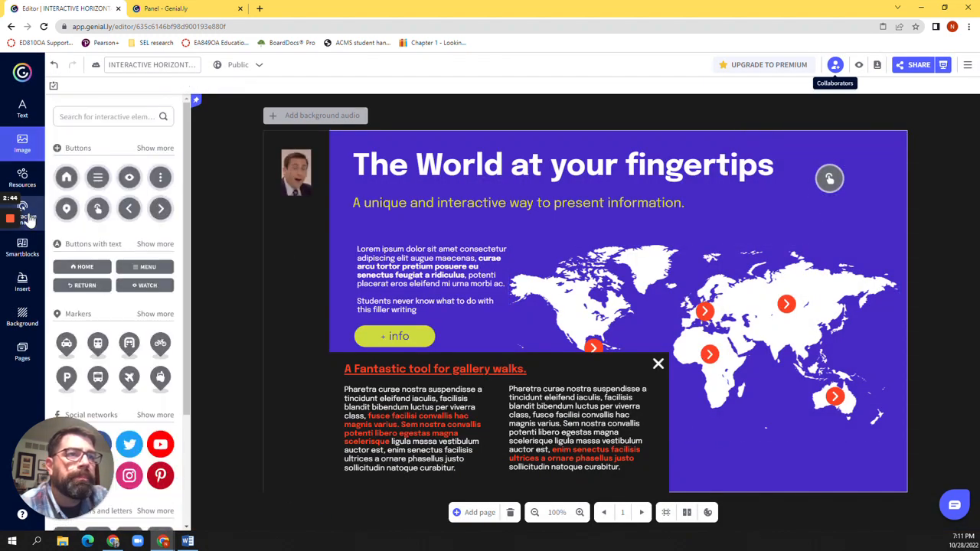
{"action": "left_click", "coordinate": [98, 179]}
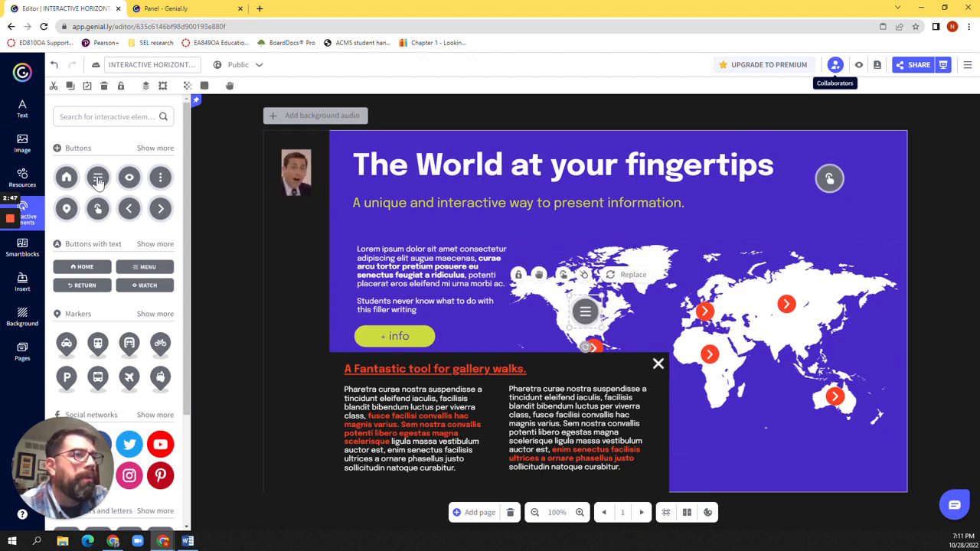
{"action": "left_click_drag", "start_coordinate": [585, 311], "coordinate": [740, 203]}
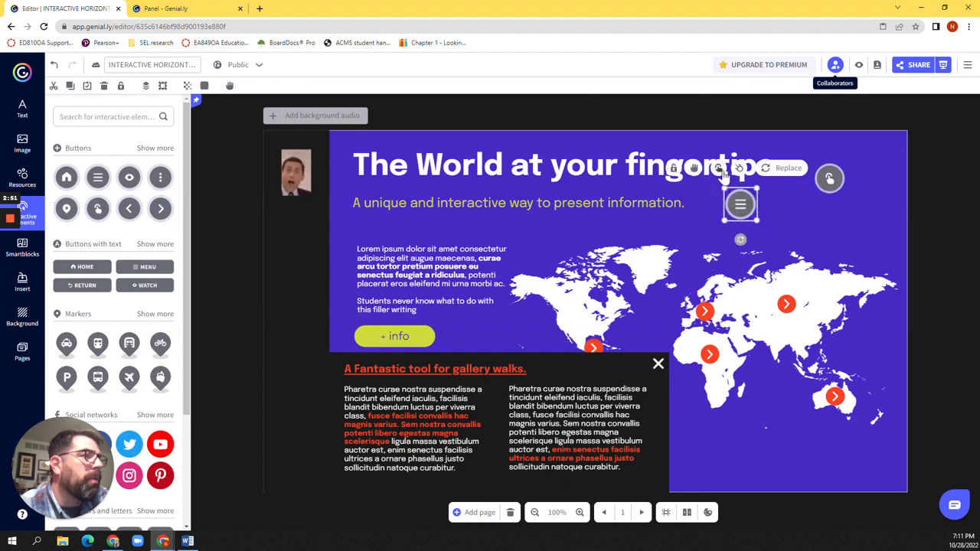
{"action": "left_click", "coordinate": [720, 170]}
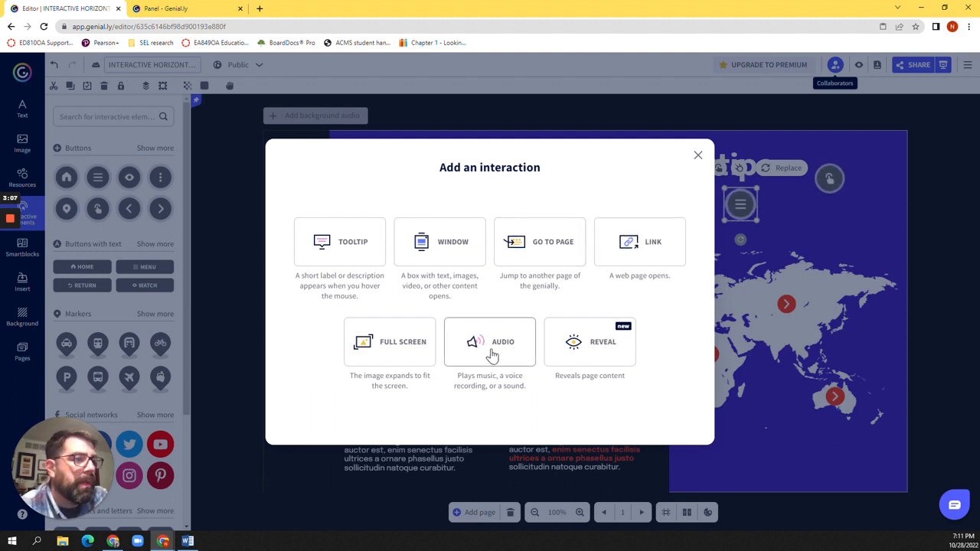
{"action": "left_click", "coordinate": [697, 157]}
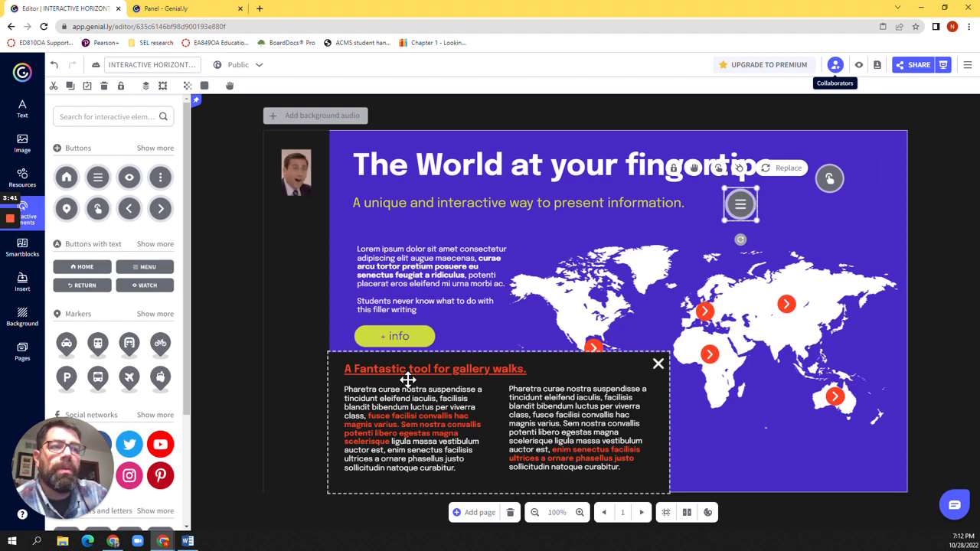
- Go to page 3 and inspect the tooltip content of the marker on the United Kingdom
{"action": "left_click", "coordinate": [642, 513]}
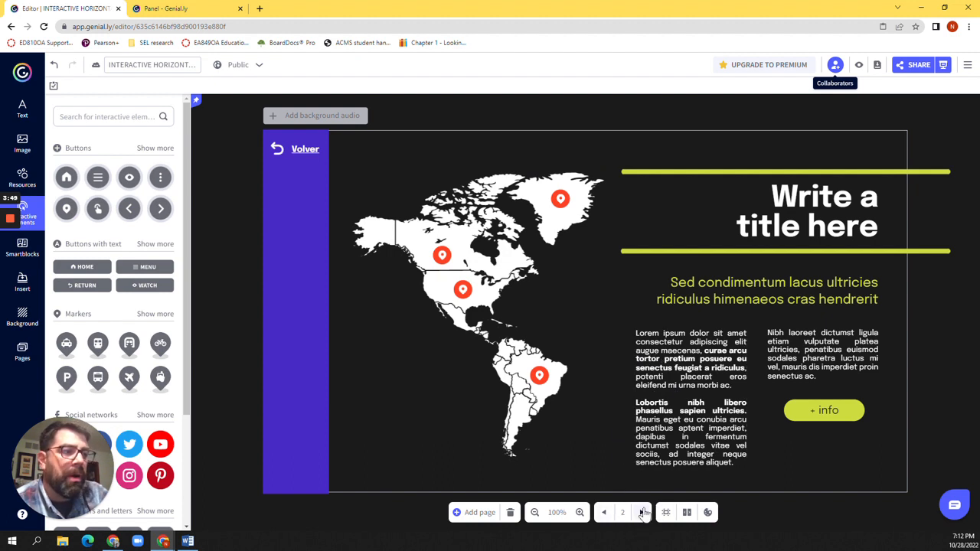
{"action": "left_click", "coordinate": [641, 517]}
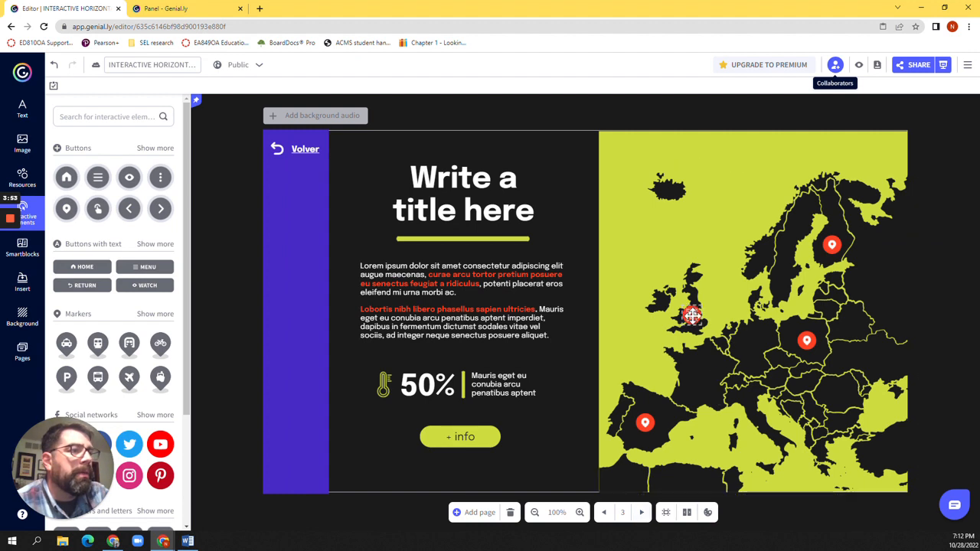
{"action": "left_click", "coordinate": [692, 314]}
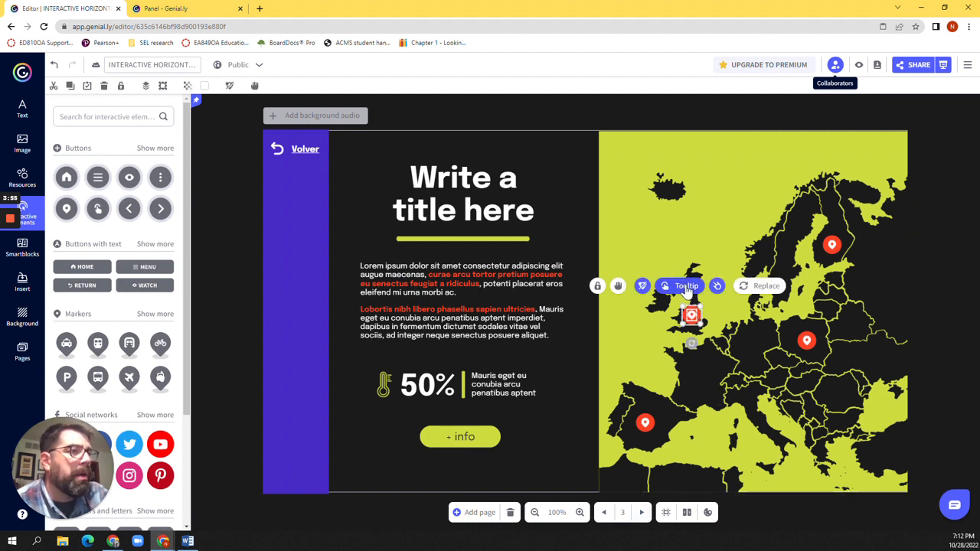
{"action": "left_click", "coordinate": [686, 287]}
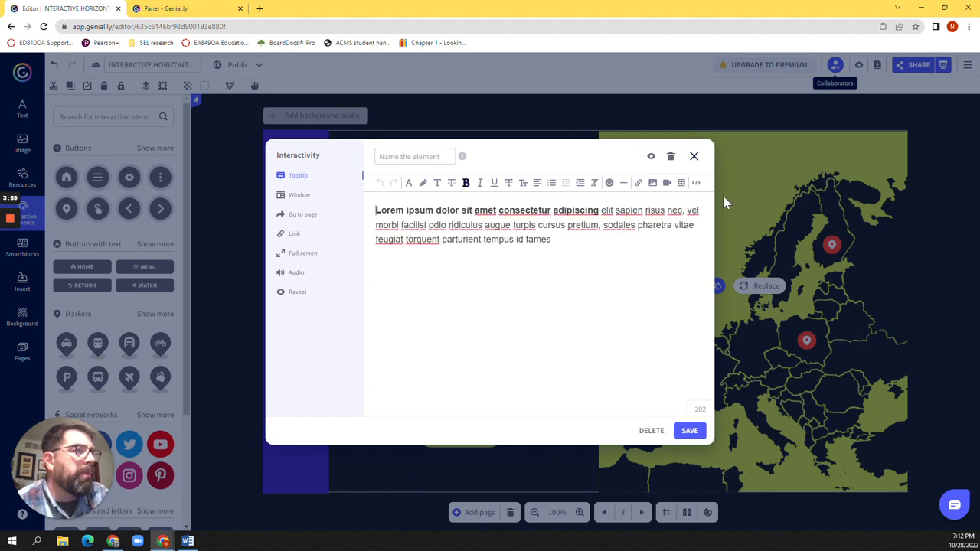
{"action": "left_click", "coordinate": [695, 157]}
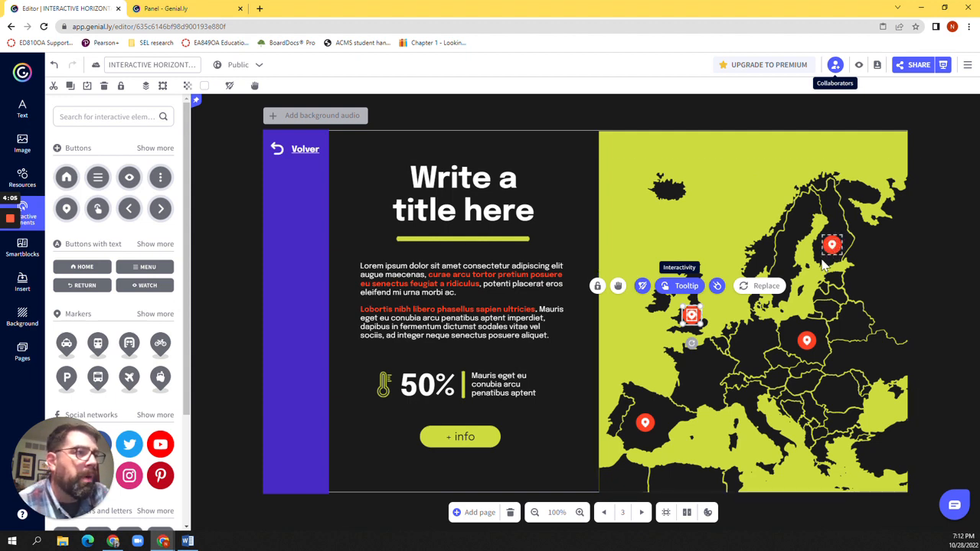
- Move the Poland marker's pin icon to western Germany, then preview page 3 and its + info window before returning to editing
{"action": "left_click_drag", "start_coordinate": [808, 340], "coordinate": [738, 361]}
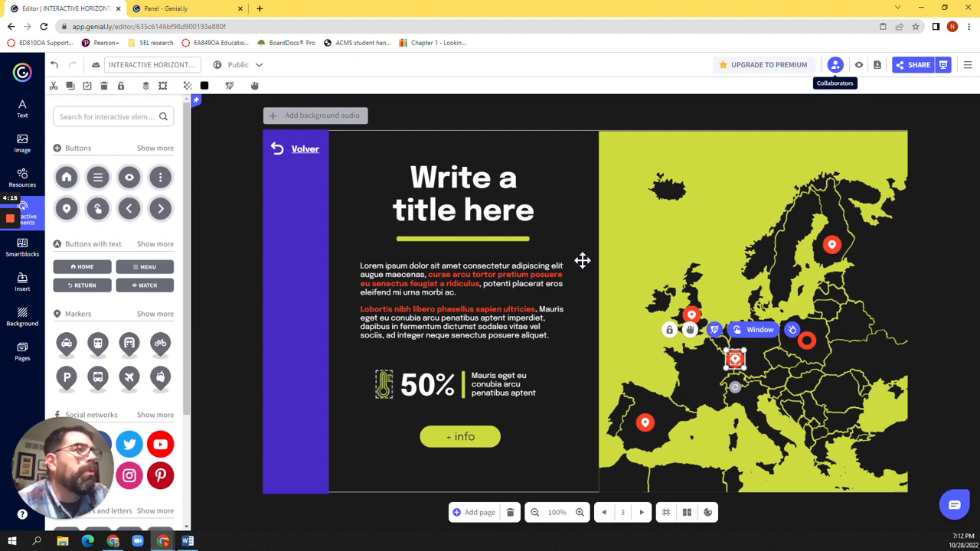
{"action": "left_click", "coordinate": [859, 68]}
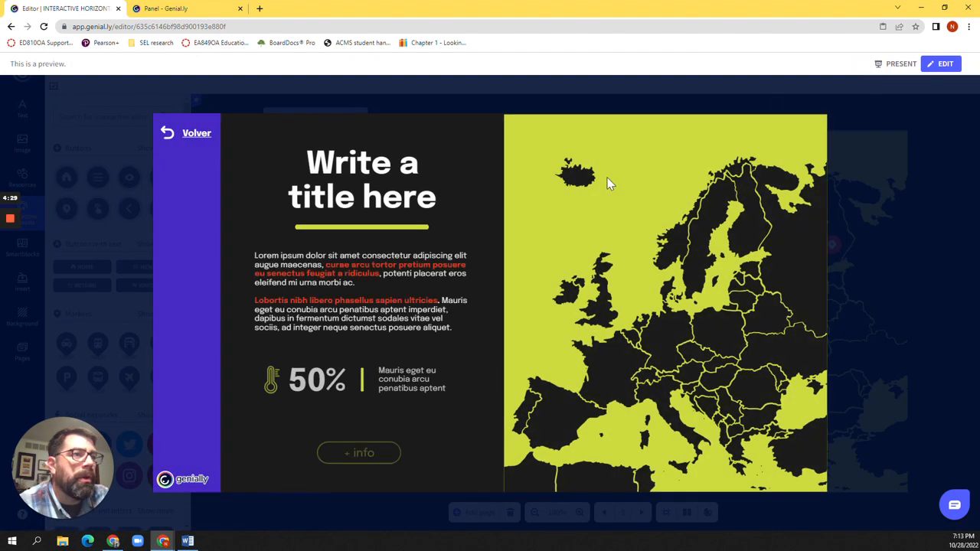
{"action": "left_click", "coordinate": [368, 436]}
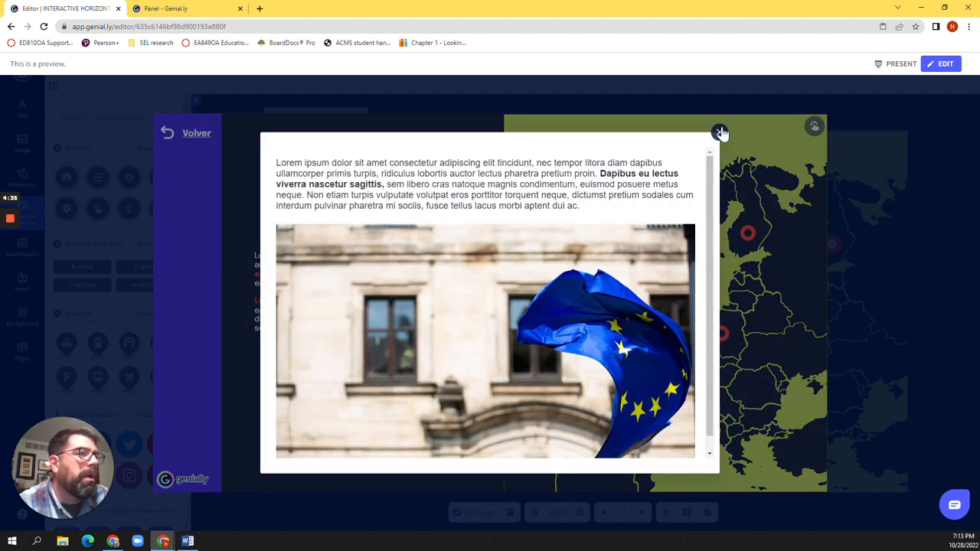
{"action": "left_click", "coordinate": [720, 132]}
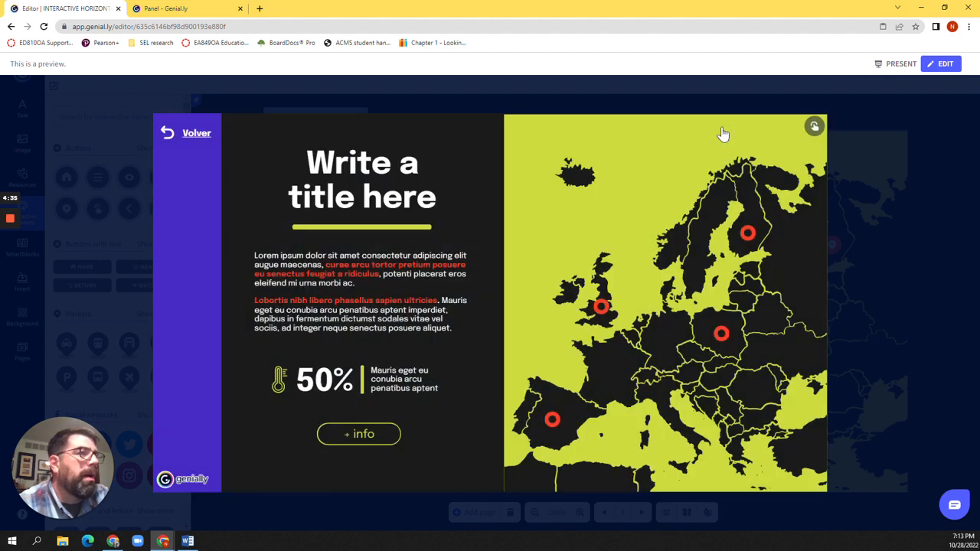
{"action": "left_click", "coordinate": [930, 67]}
{"action": "left_click", "coordinate": [814, 126]}
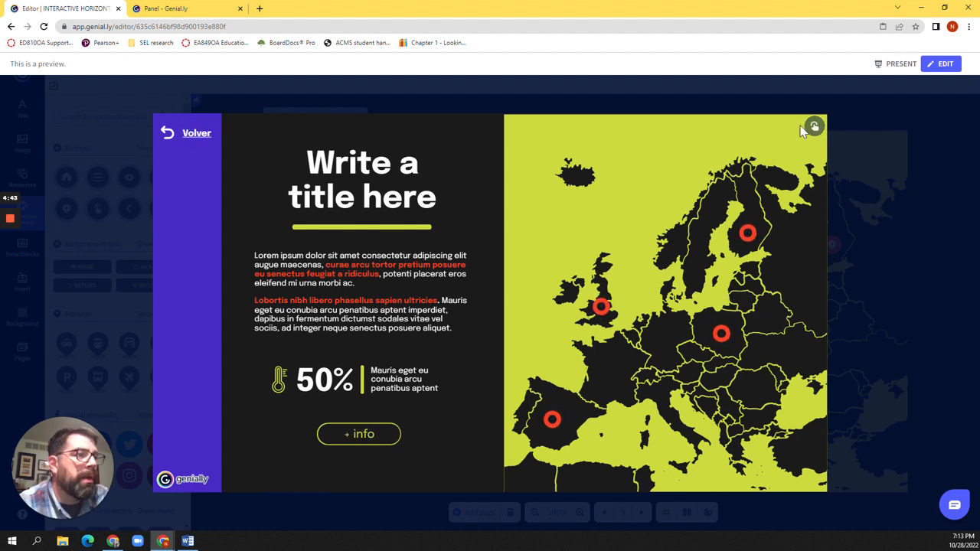
{"action": "left_click", "coordinate": [944, 65]}
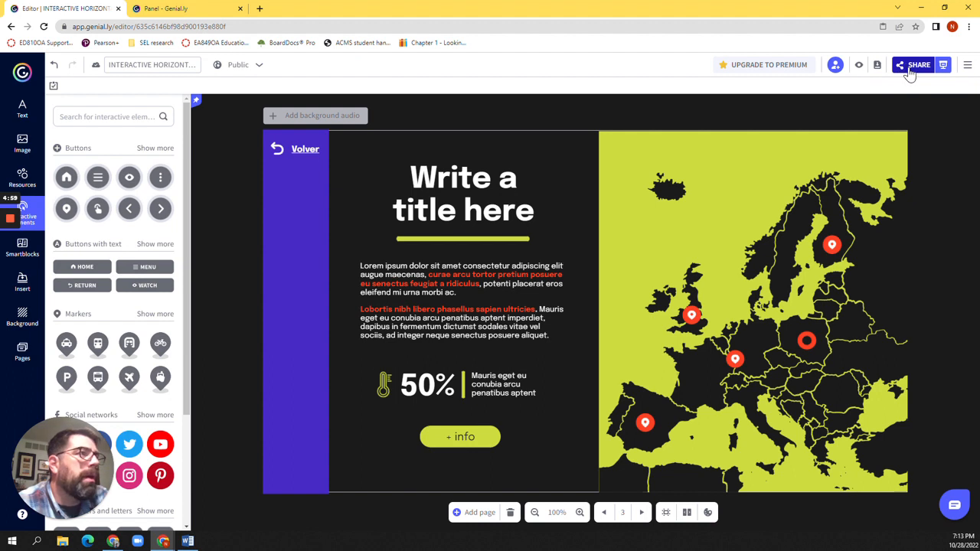
- Copy the public social page link for sharing, and view the Google Classroom and Microsoft Teams sharing options
{"action": "left_click", "coordinate": [910, 70]}
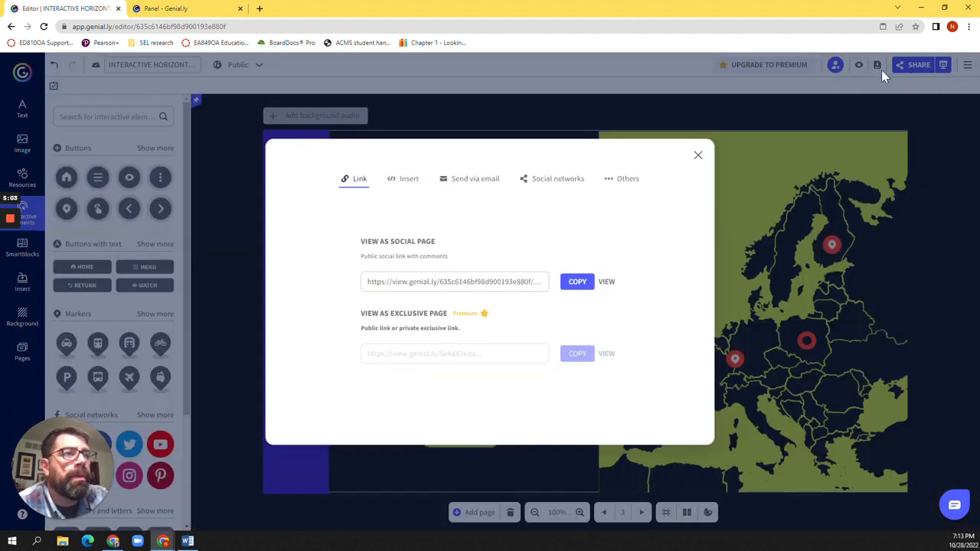
{"action": "left_click", "coordinate": [573, 284]}
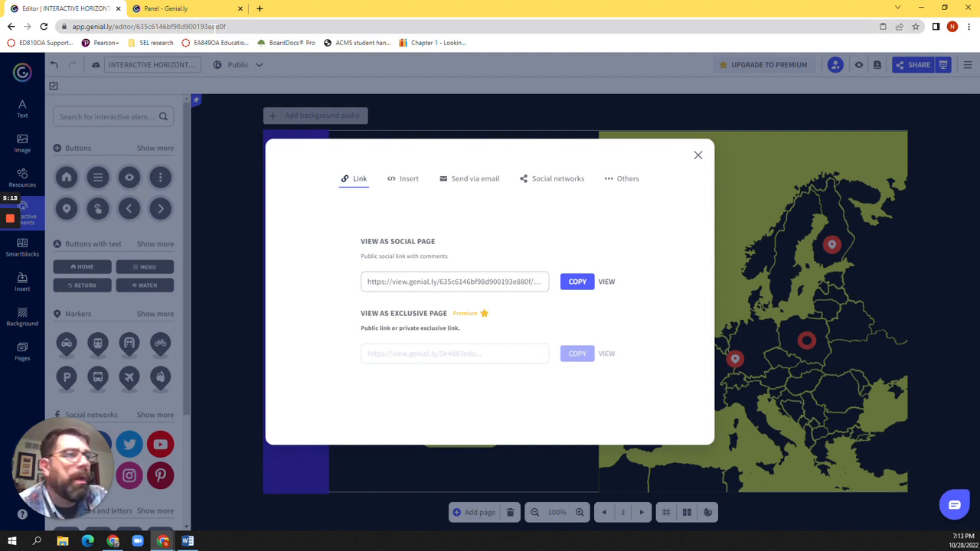
{"action": "left_click", "coordinate": [628, 182]}
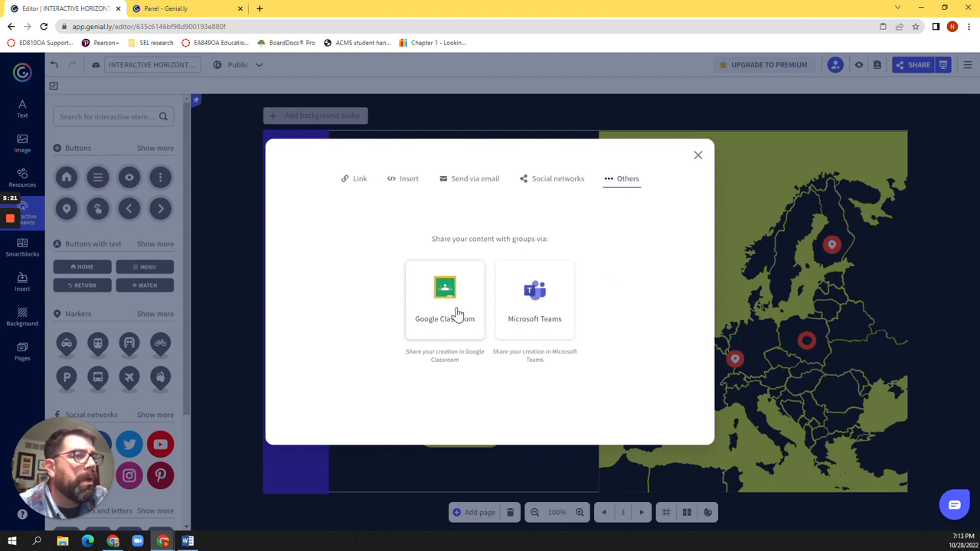
{"action": "left_click", "coordinate": [697, 157]}
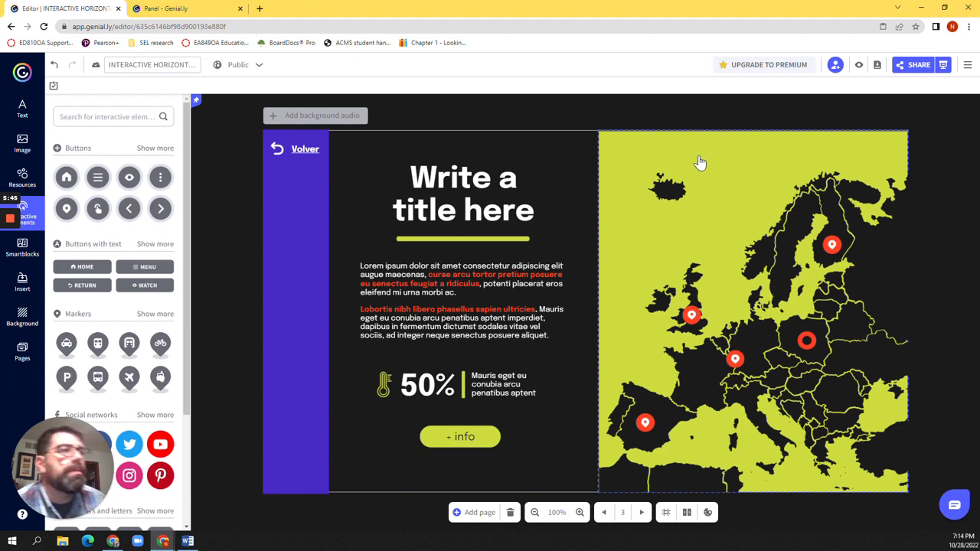
{"action": "left_click", "coordinate": [693, 314]}
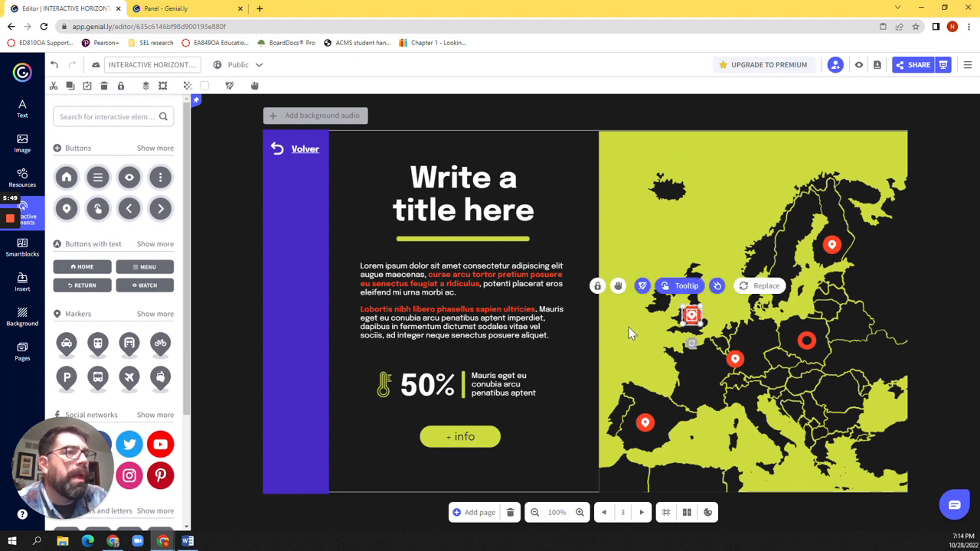
{"action": "left_click", "coordinate": [312, 302]}
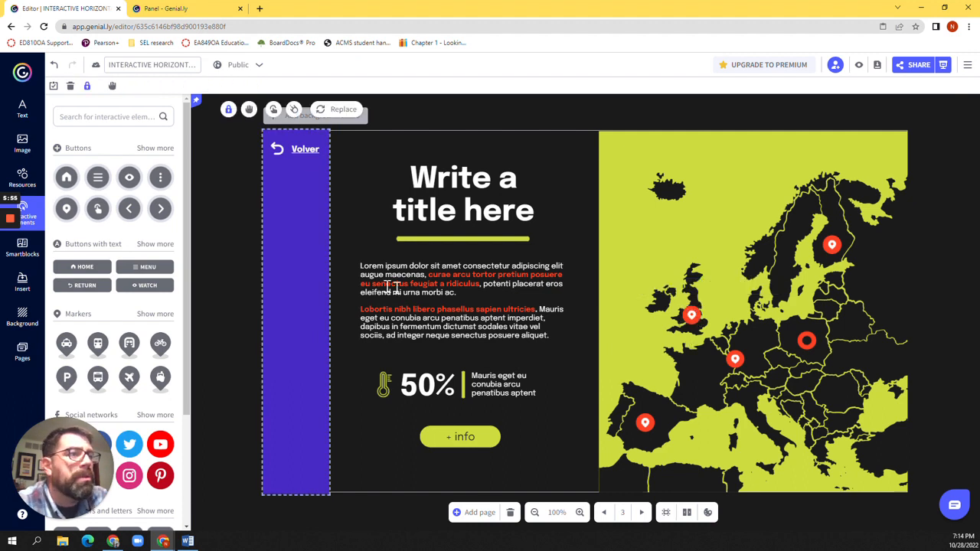